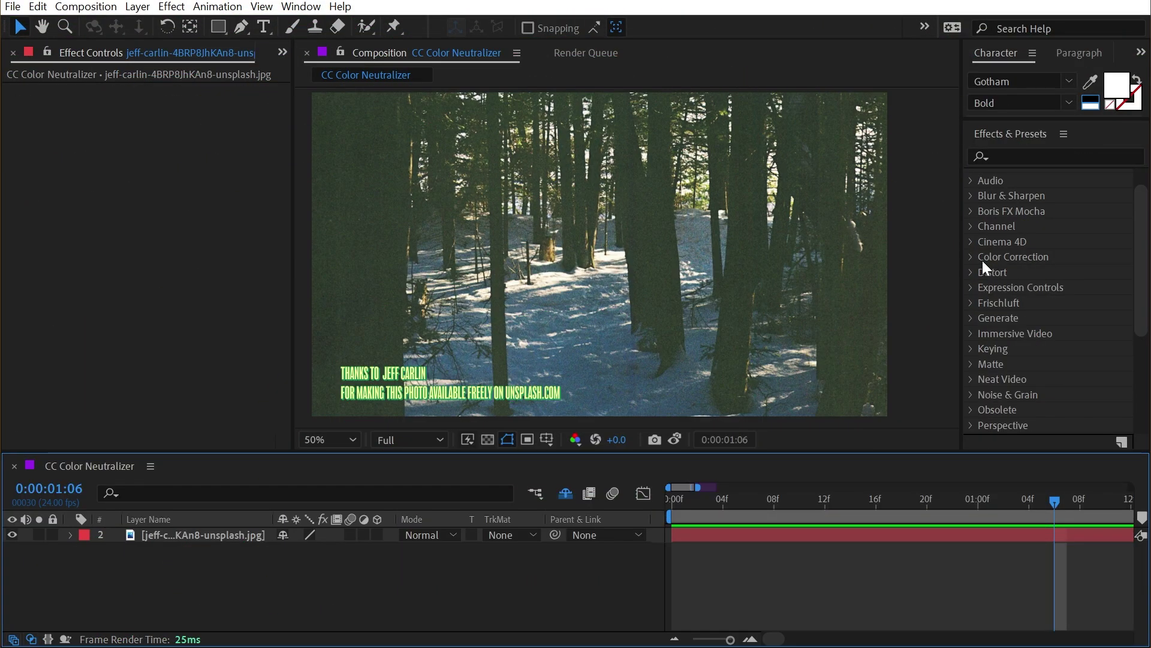
Step: Drag CC Color Neutralizer from the Color Correction category onto the snowy forest photo
left_click(971, 258)
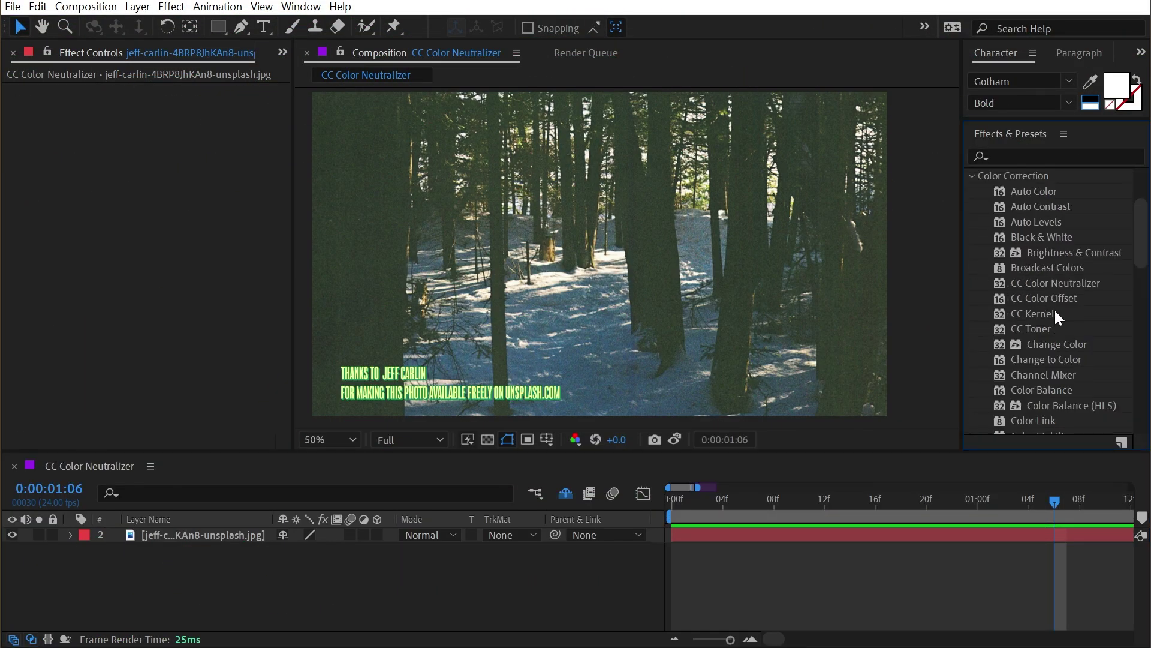
left_click_drag(1050, 283, 619, 265)
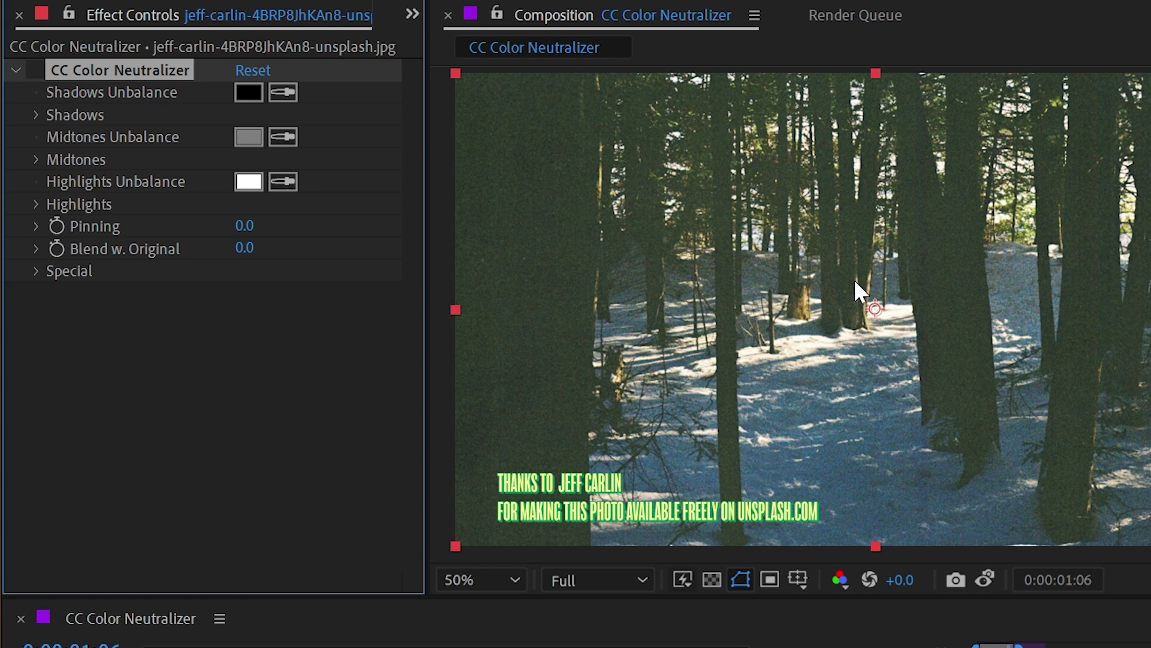
Step: Sample a dark green (000B02) from a tree trunk as the Shadows Unbalance colour
left_click(281, 91)
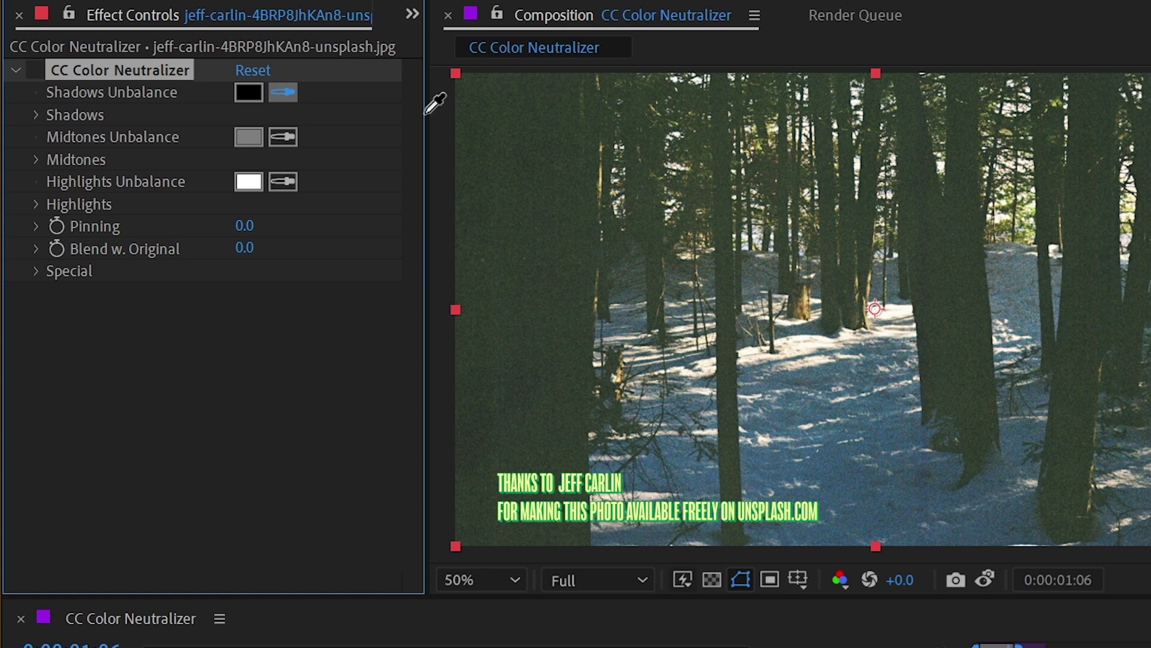
left_click(507, 267)
Step: Check the dark green Shadows swatch, then sample Midtones and Highlights Unbalance from grey and bright snow
left_click(247, 91)
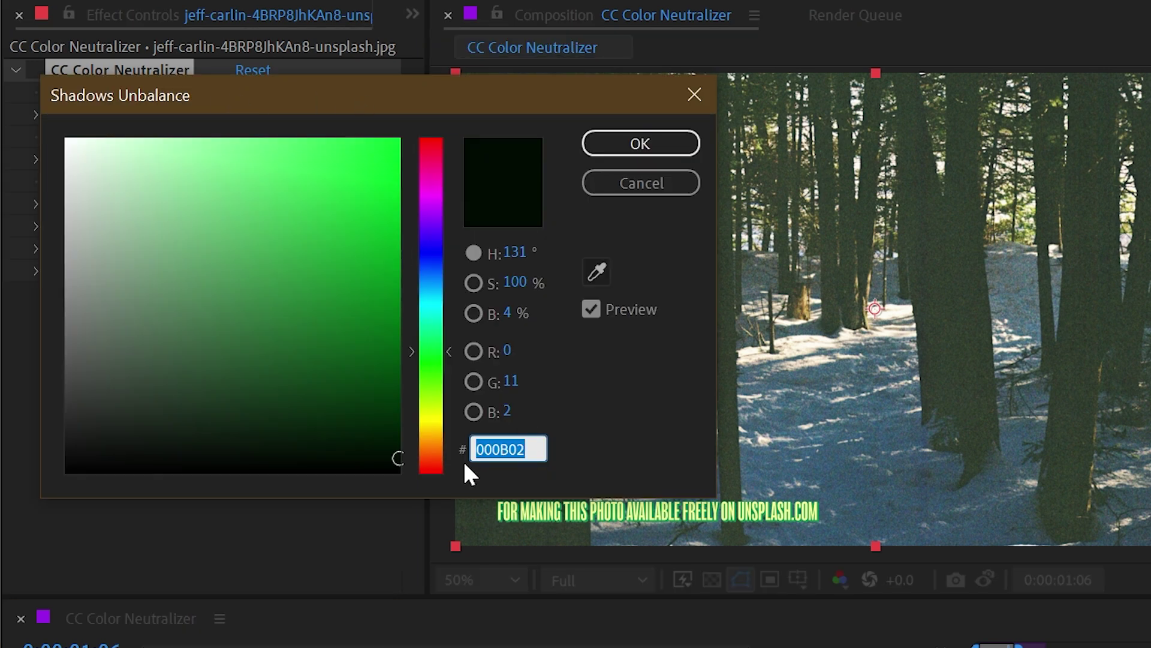
left_click(651, 183)
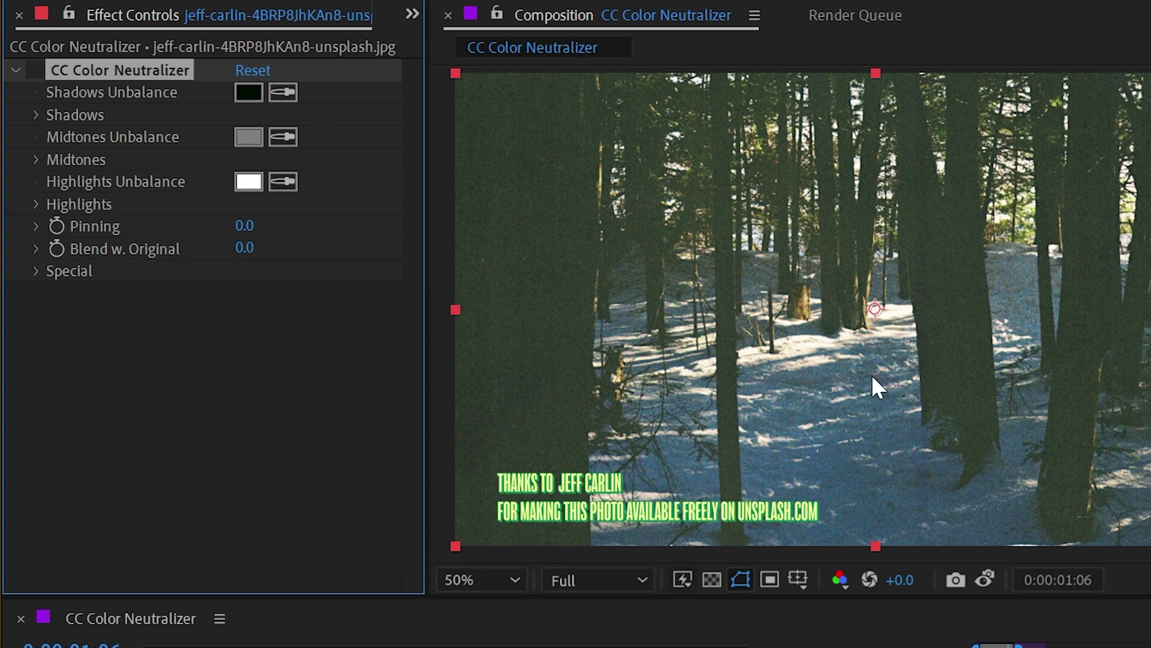
left_click(1010, 276)
left_click(287, 180)
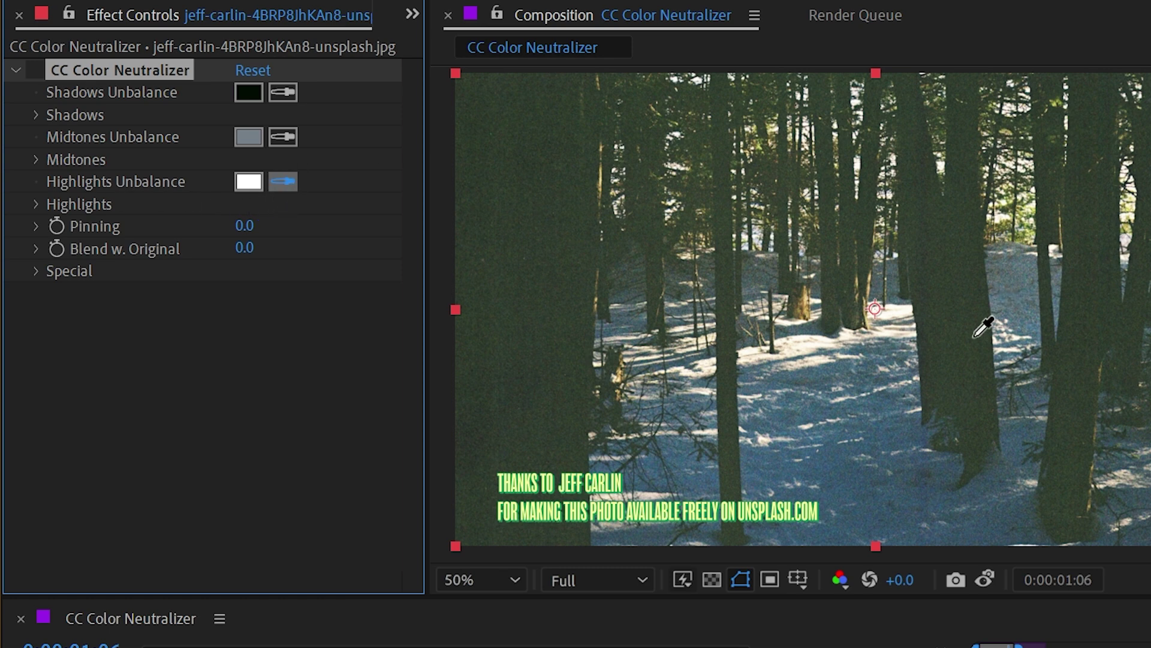
left_click(807, 343)
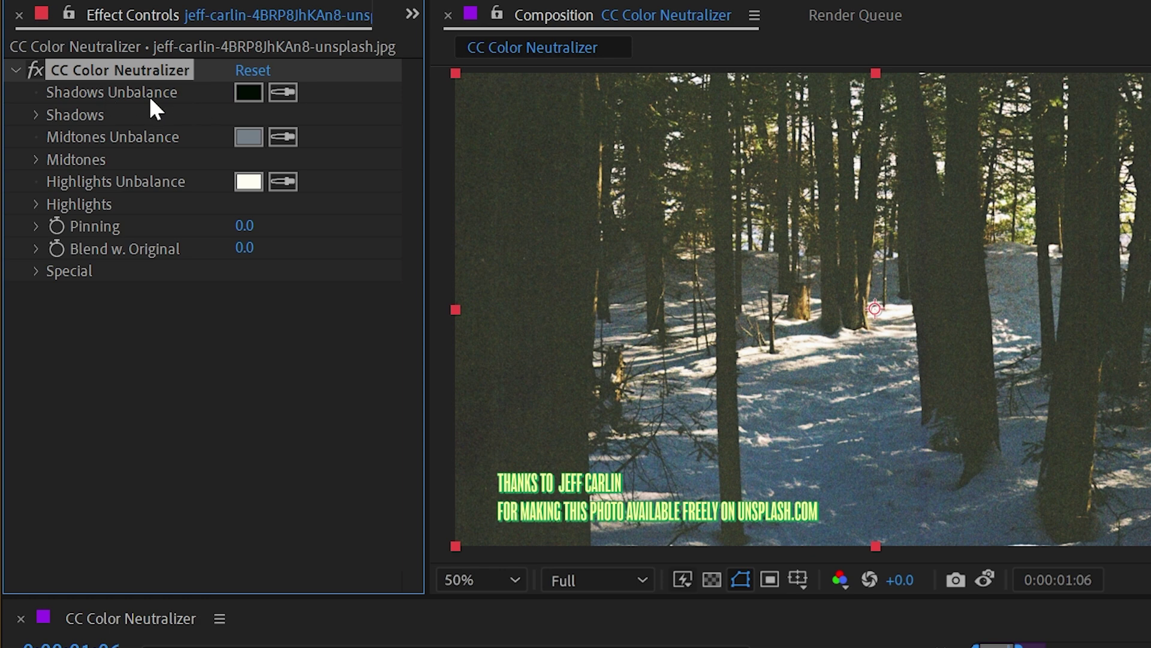
Step: Set the shadow channels to Red -3.5, Green -11.9 and Blue 10.4, undoing a trial red boost
left_click(34, 115)
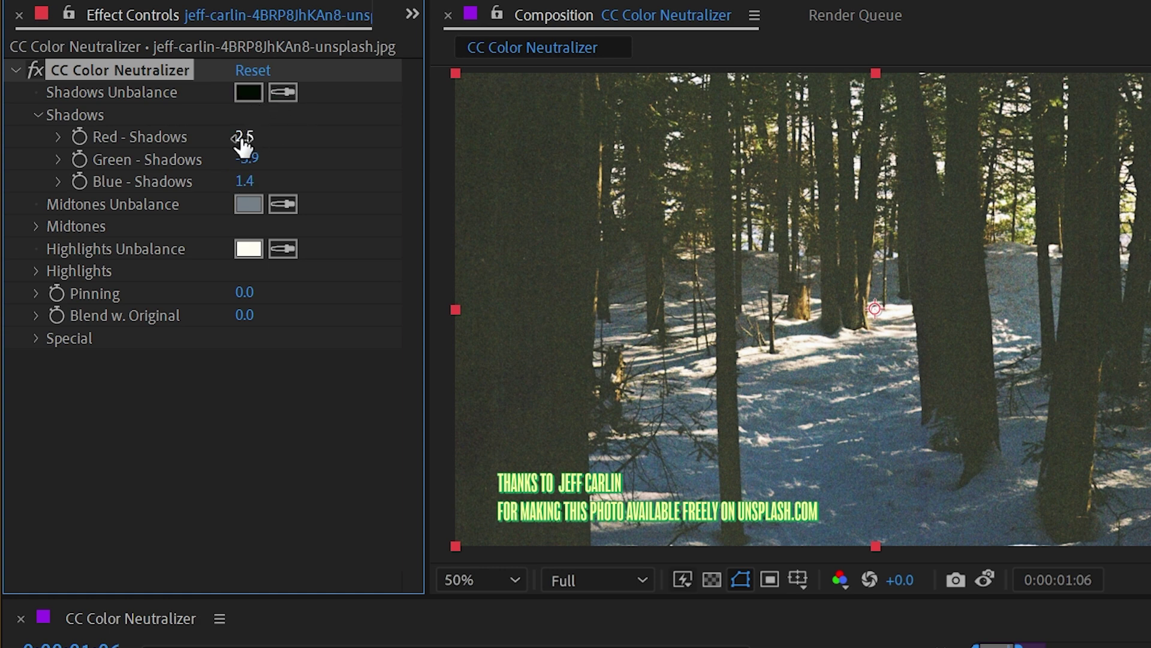
left_click_drag(240, 138, 287, 134)
key("ctrl+z")
mouse_move(245, 162)
left_mouse_down()
mouse_move(219, 158)
mouse_move(257, 181)
left_mouse_up()
left_click_drag(239, 137, 225, 137)
Step: Set the highlight channels to Red -10.7, Green -9.6 and Blue 20.3
left_click(36, 114)
left_click(36, 160)
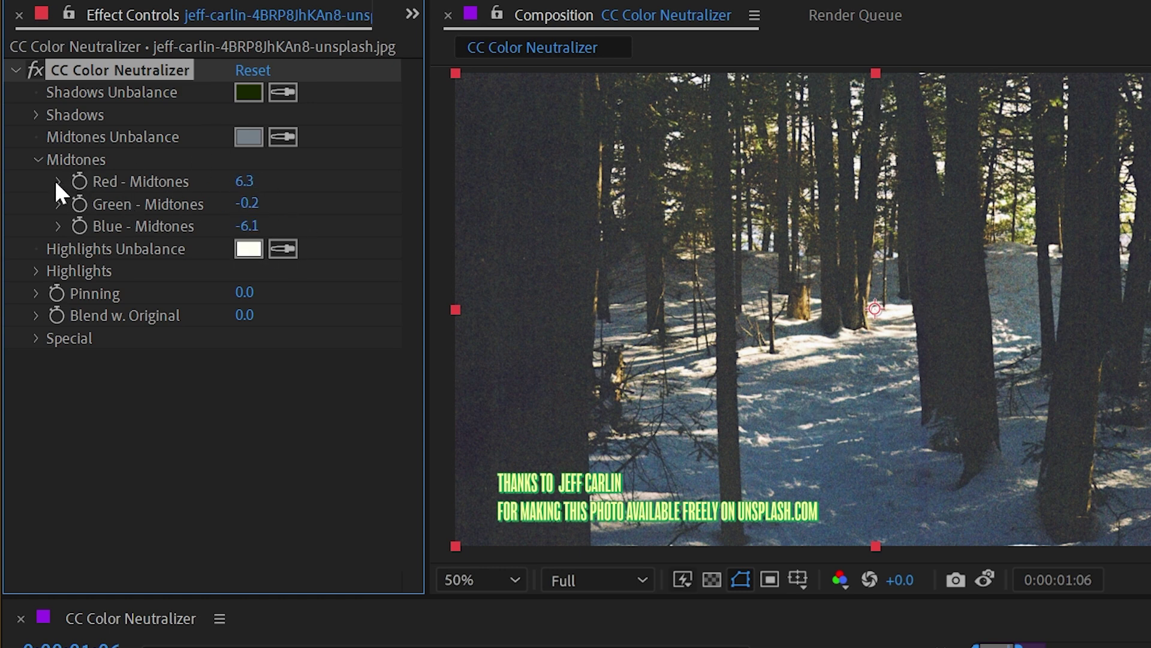
left_click(35, 156)
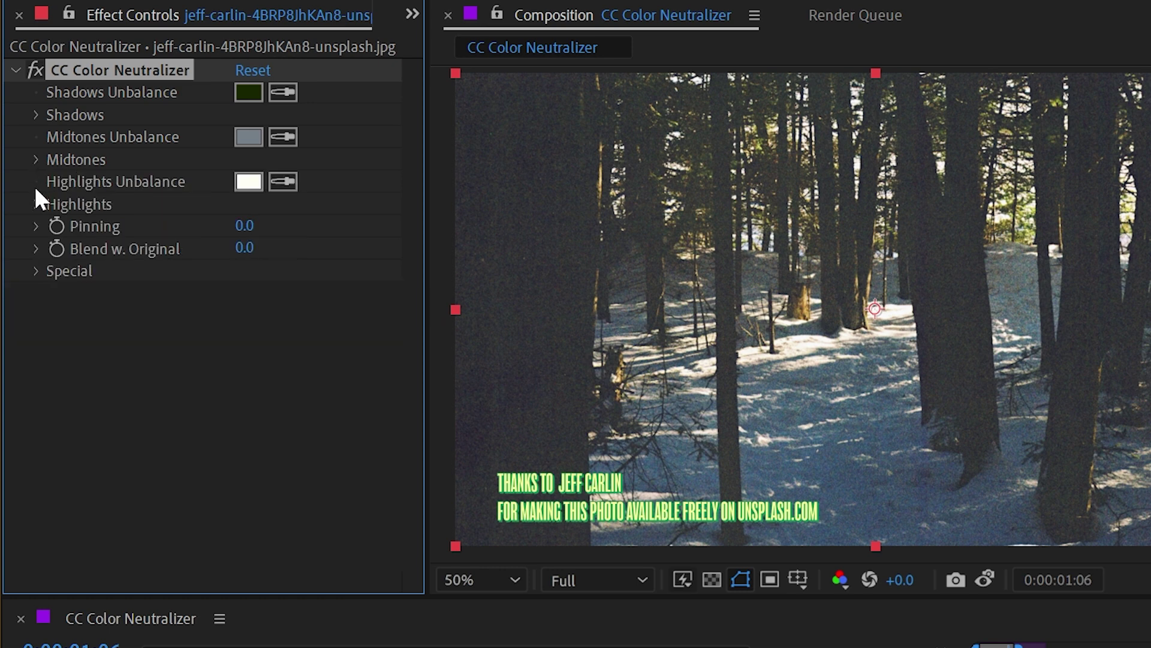
left_click(36, 204)
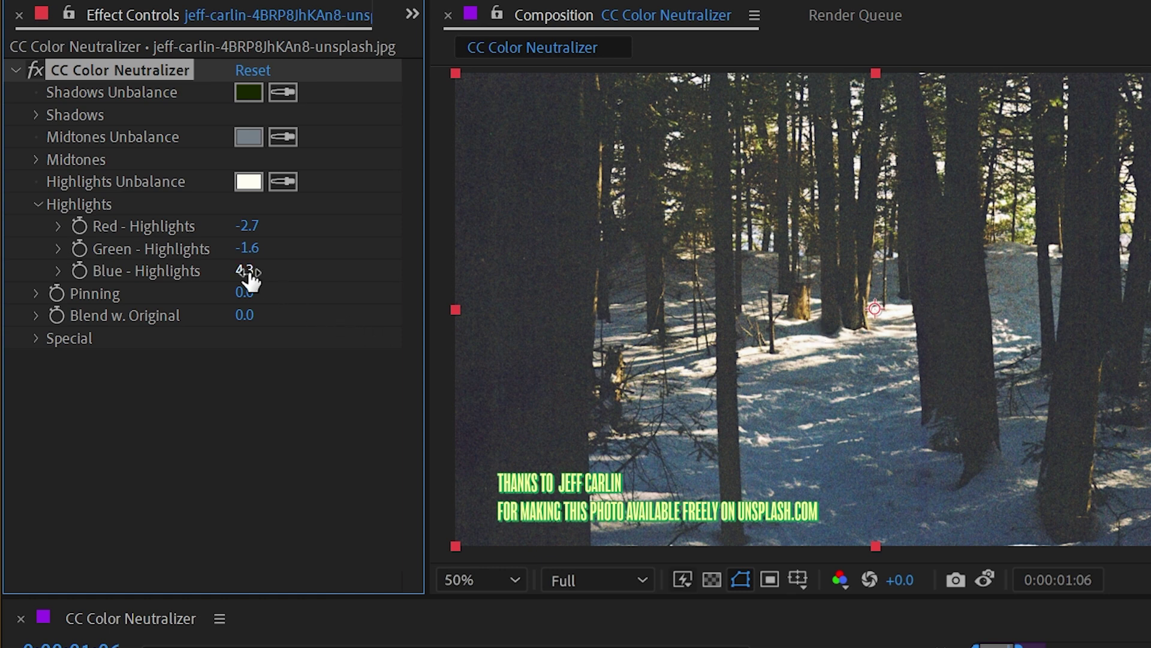
left_click_drag(244, 277, 383, 271)
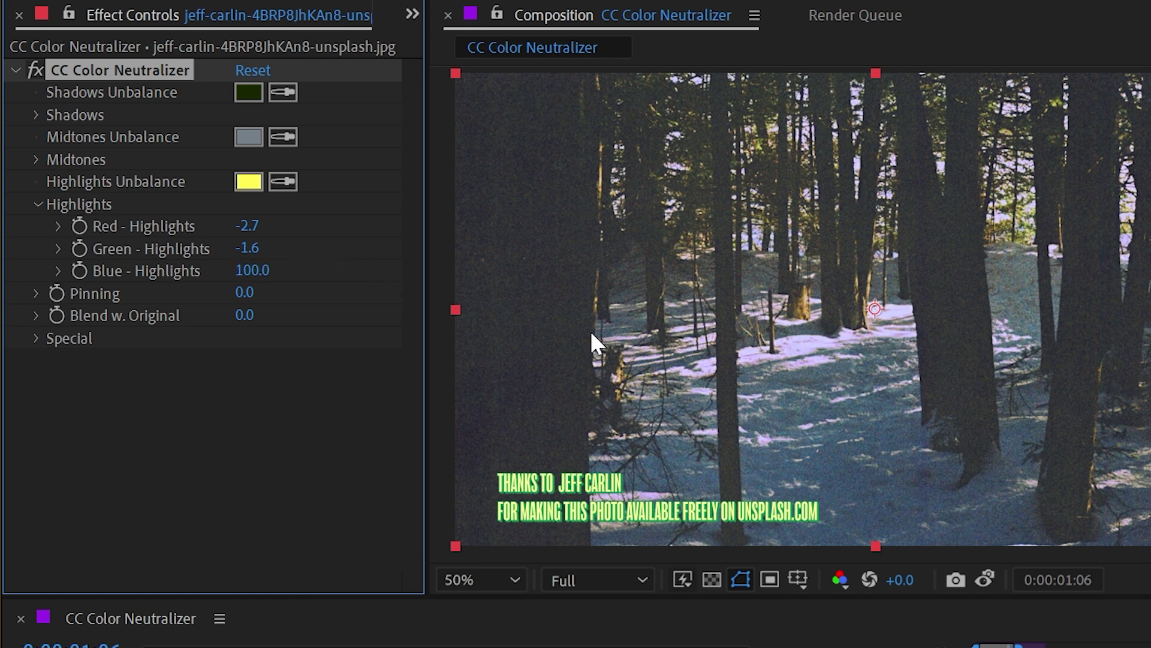
left_click_drag(246, 271, 250, 269)
left_click_drag(231, 226, 235, 247)
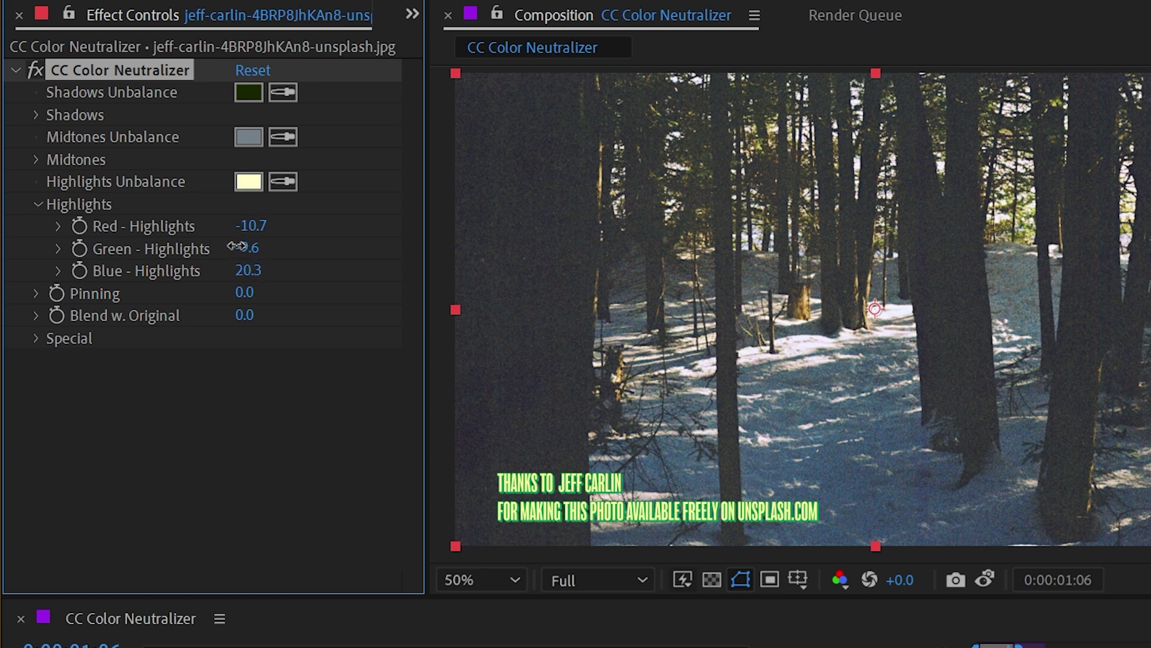
Step: Toggle CC Color Neutralizer off and back on to compare against the uncorrected photo
left_click(34, 69)
left_click(36, 68)
left_click(34, 70)
Step: Try Pinning and Blend w. Original, keep both at 0.0, and reveal View, Black Point and White Point
left_click(37, 204)
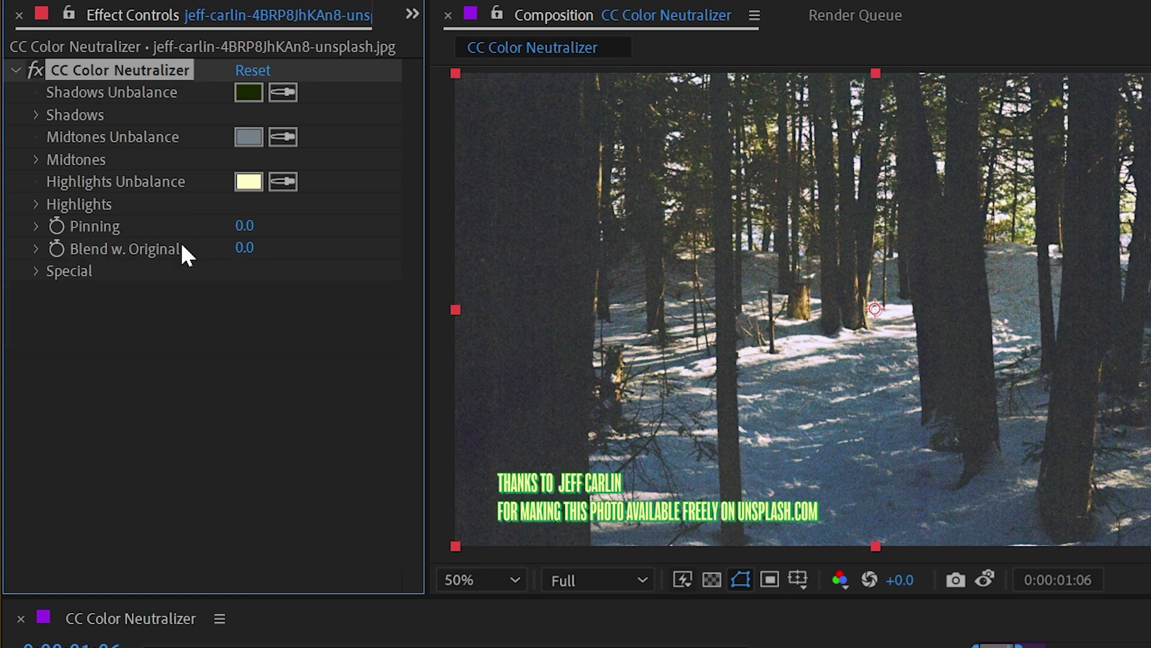
left_click_drag(244, 227, 1059, 340)
left_click_drag(252, 226, 90, 252)
left_click_drag(247, 250, 196, 236)
left_click(35, 271)
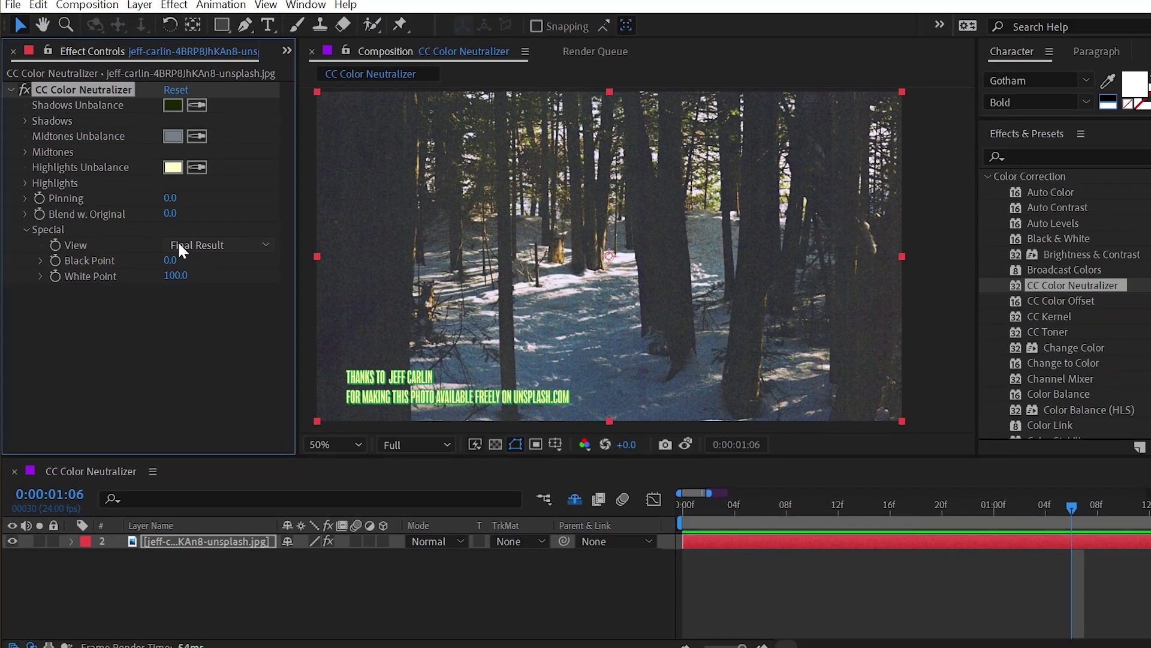
left_click(270, 293)
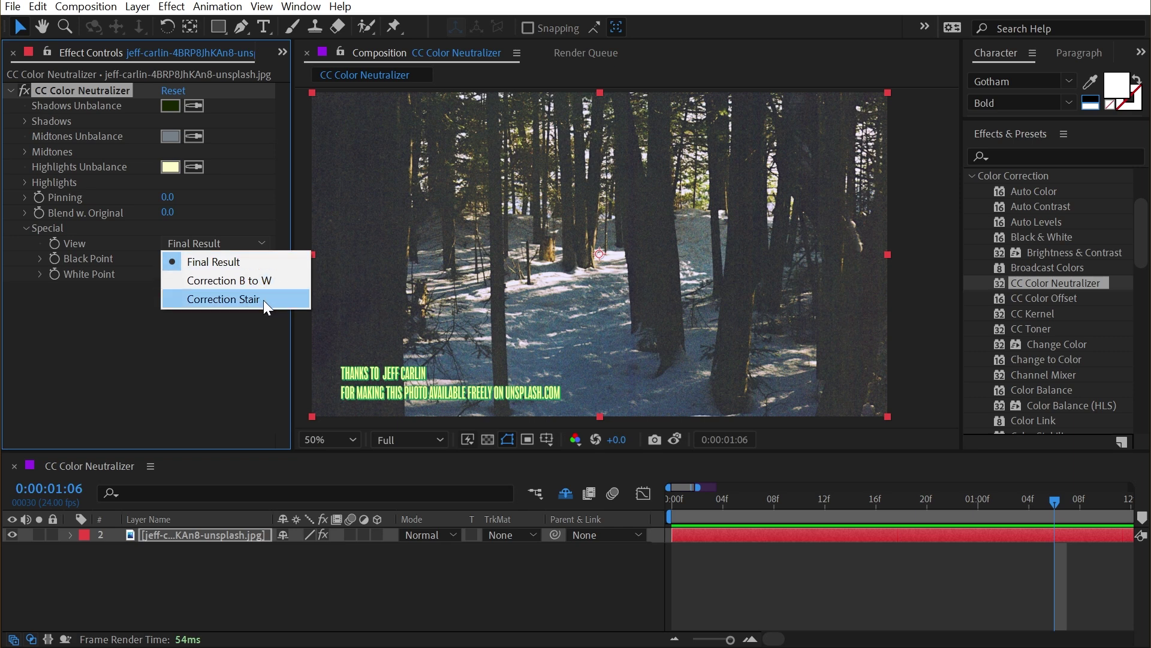
left_click(258, 281)
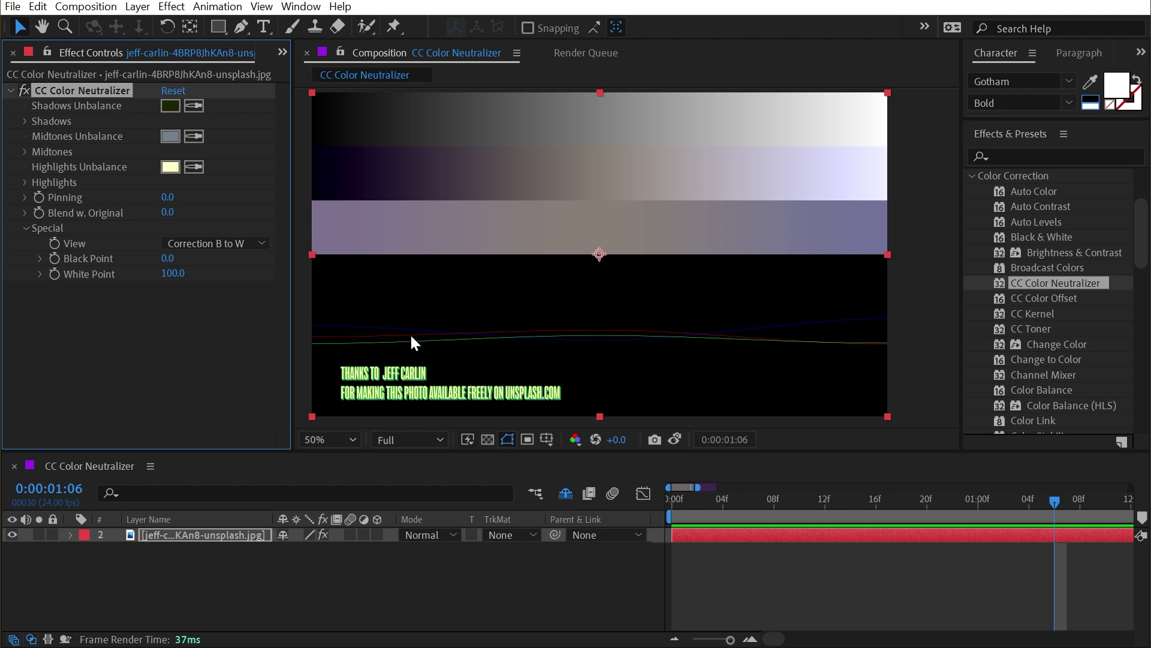
left_click(210, 243)
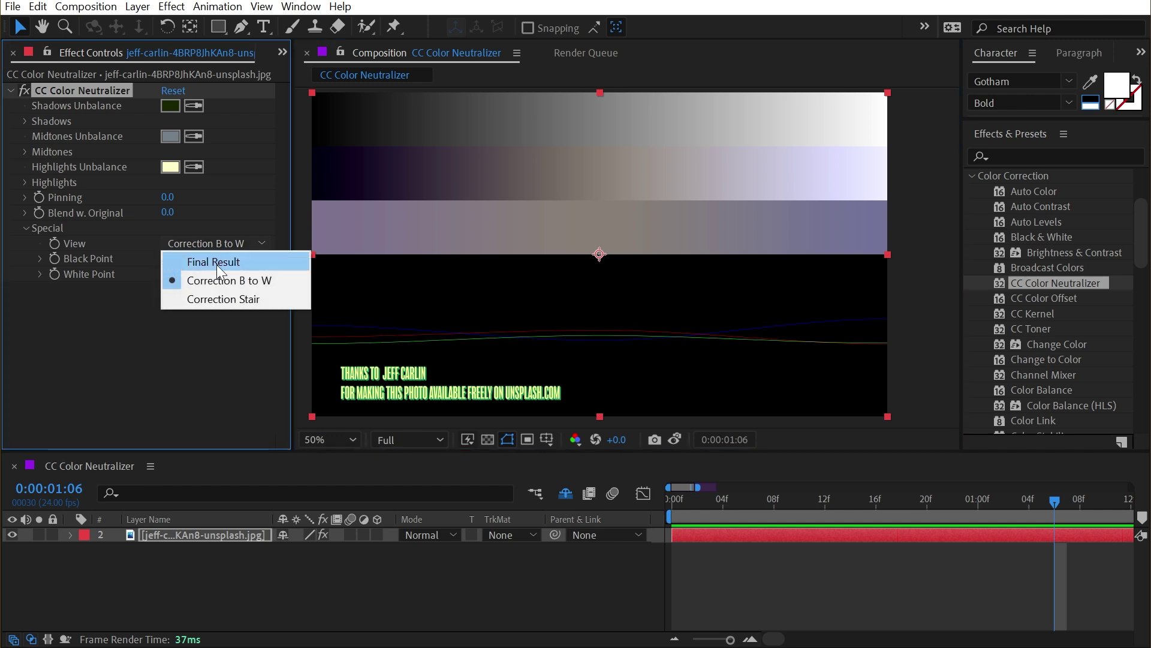
left_click(215, 295)
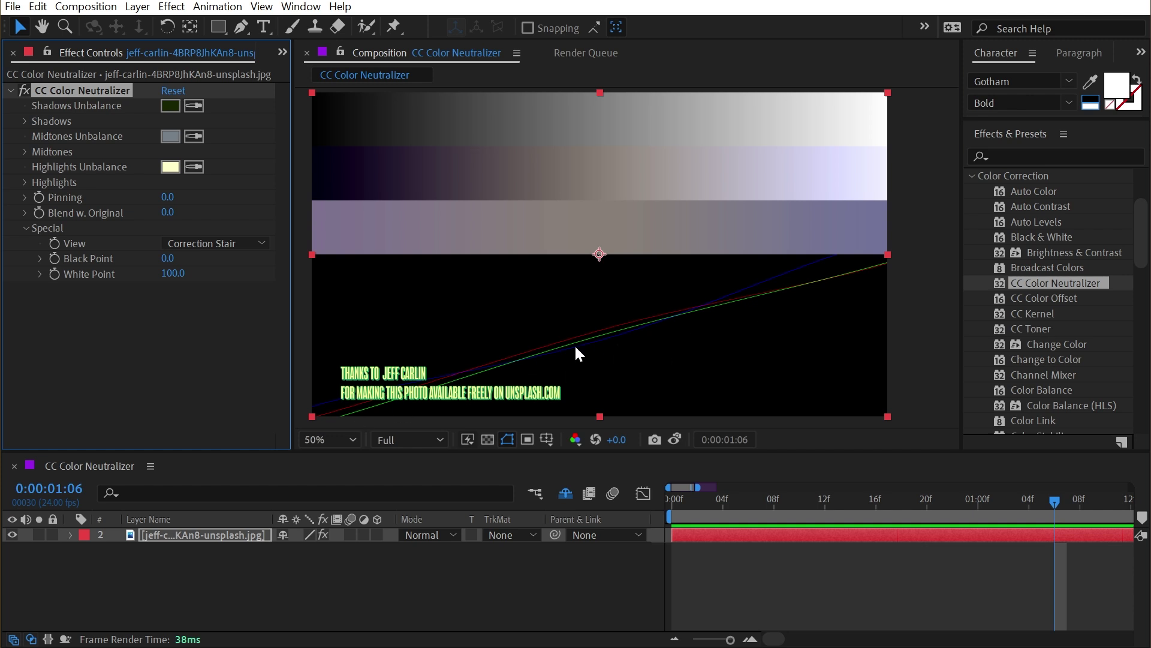
left_click(210, 243)
left_click(211, 257)
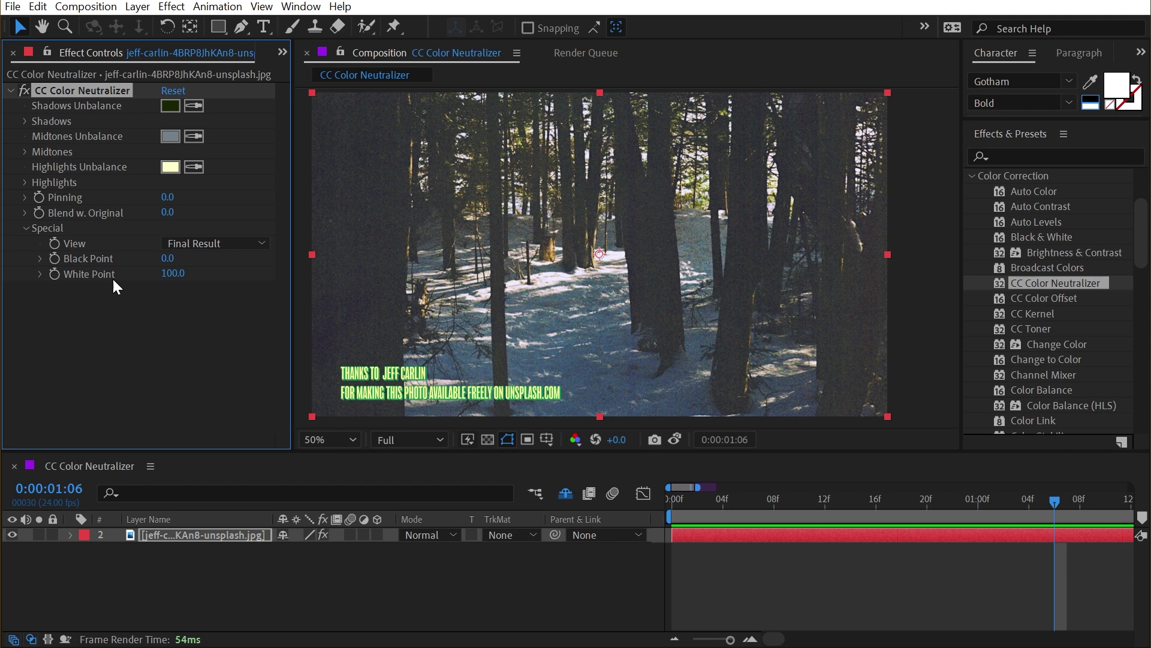
left_click_drag(171, 260, 347, 328)
left_click(198, 244)
left_click(203, 280)
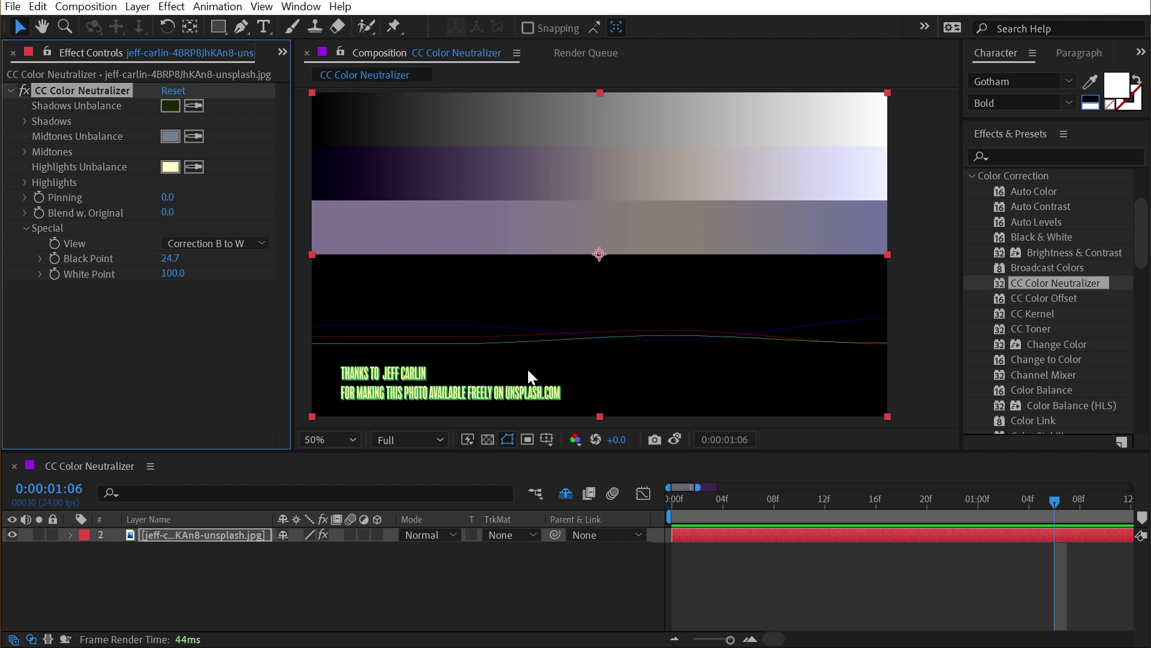
left_click_drag(171, 258, 419, 282)
Step: Collapse the Special group, leaving the neutralized forest photo in Final Result view
left_click(25, 228)
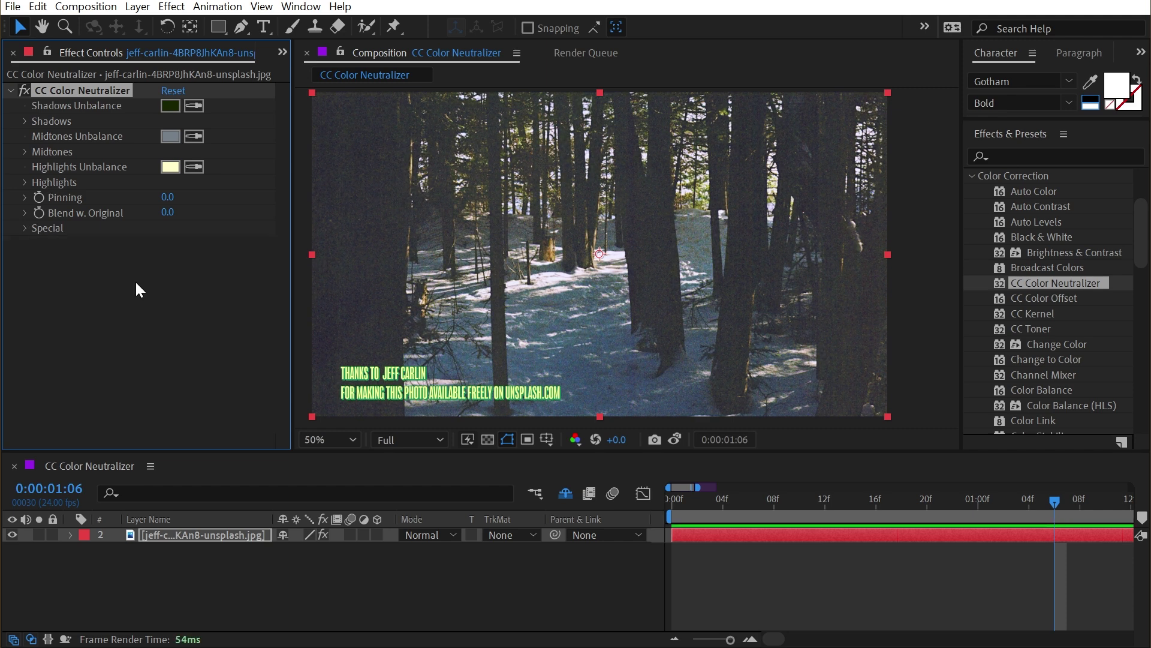